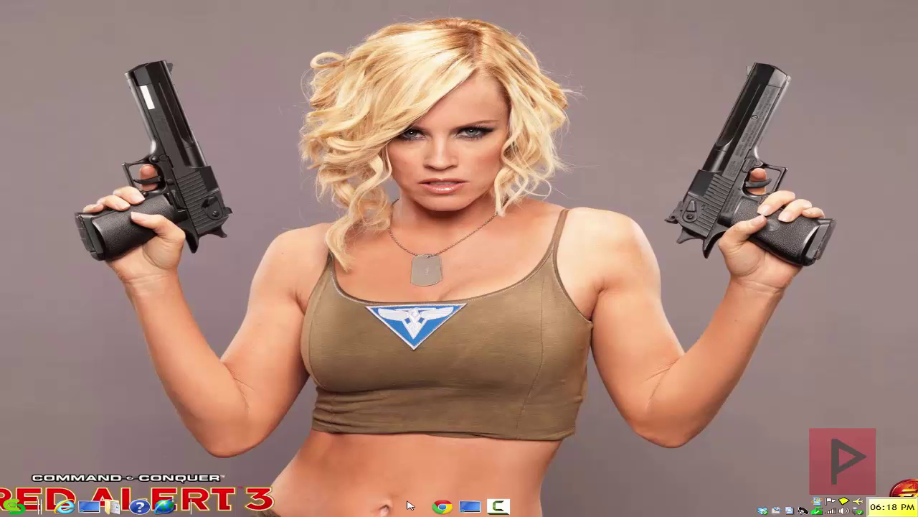
Open Chrome on the C&C:Online home page at cnc-online.net.
{"action": "left_click", "coordinate": [444, 507]}
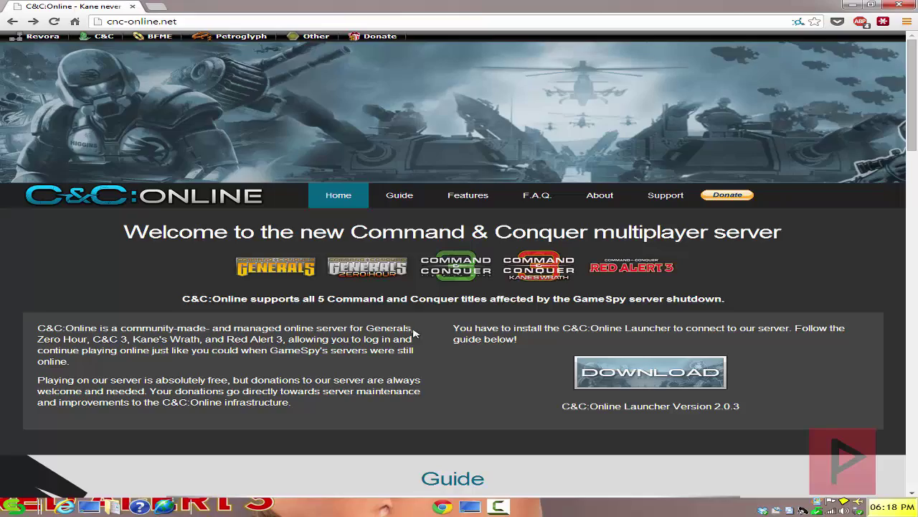
Scroll through the C&C:Online registration Guide and F.A.Q. sections.
{"action": "scroll", "coordinate": [381, 315], "scroll_direction": "down", "scroll_amount": 2}
{"action": "scroll", "coordinate": [373, 290], "scroll_direction": "down", "scroll_amount": 3}
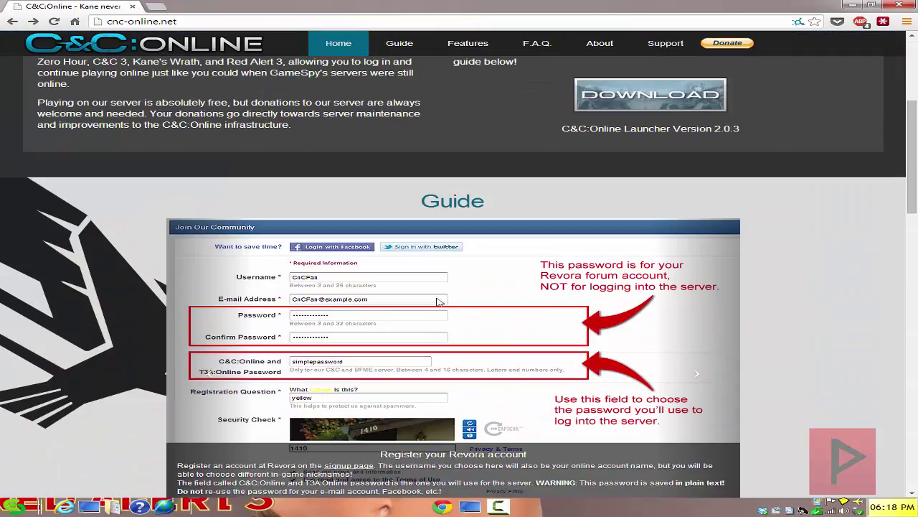
{"action": "scroll", "coordinate": [430, 310], "scroll_direction": "down", "scroll_amount": 3}
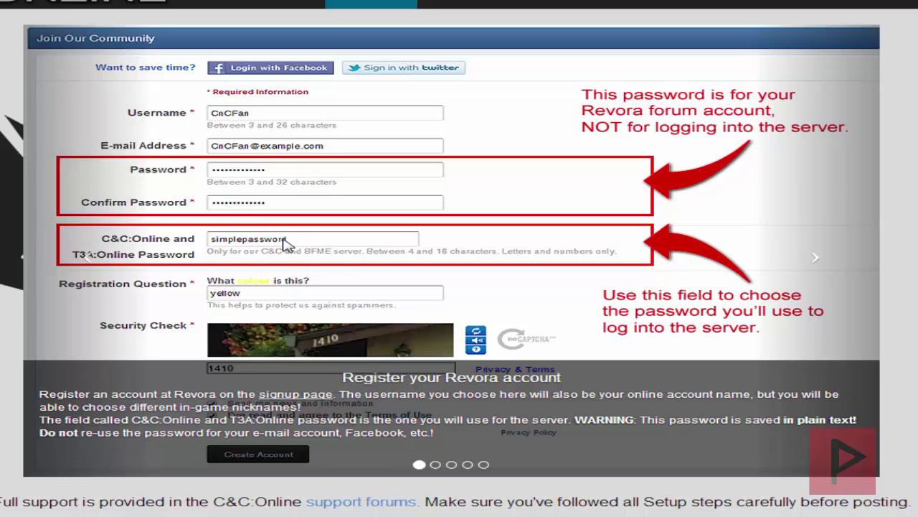
{"action": "scroll", "coordinate": [101, 353], "scroll_direction": "down", "scroll_amount": 10}
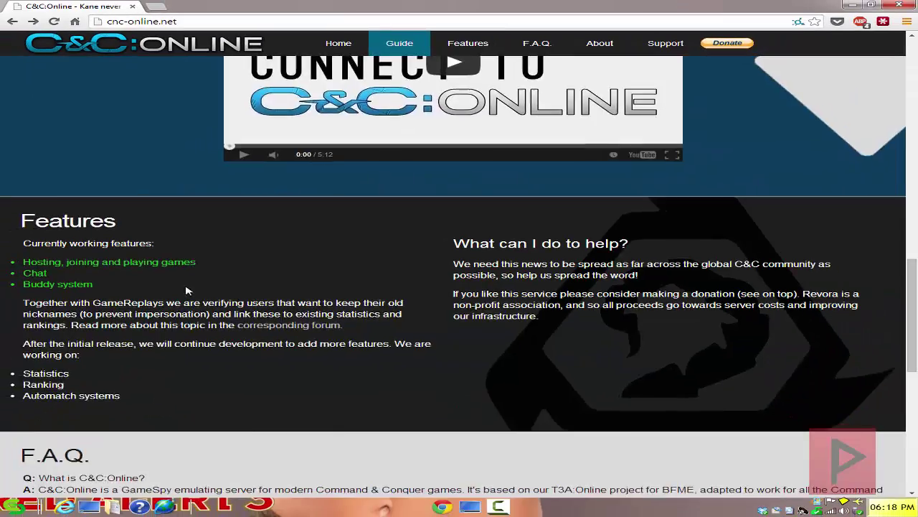
{"action": "scroll", "coordinate": [185, 290], "scroll_direction": "down", "scroll_amount": 4}
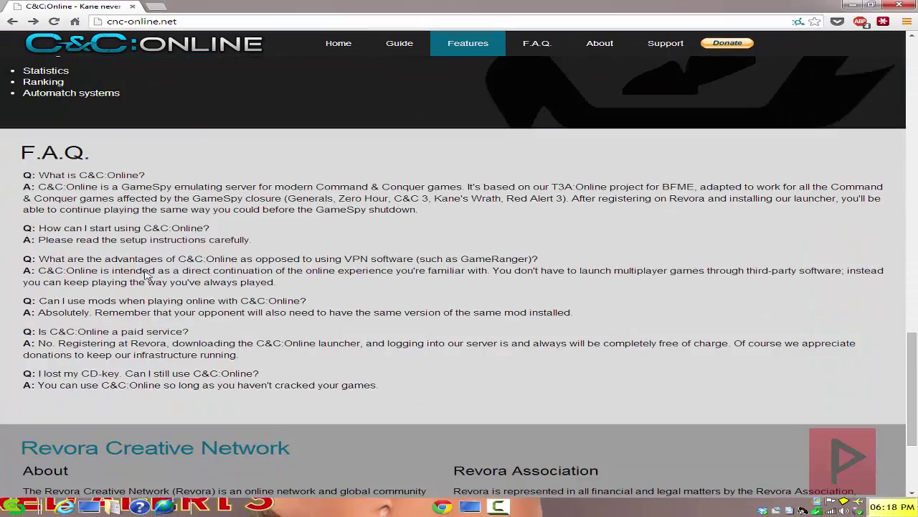
Bring up the Revora Forums at forums.revora.net, then minimize Chrome to the desktop.
{"action": "scroll", "coordinate": [146, 274], "scroll_direction": "up", "scroll_amount": 20}
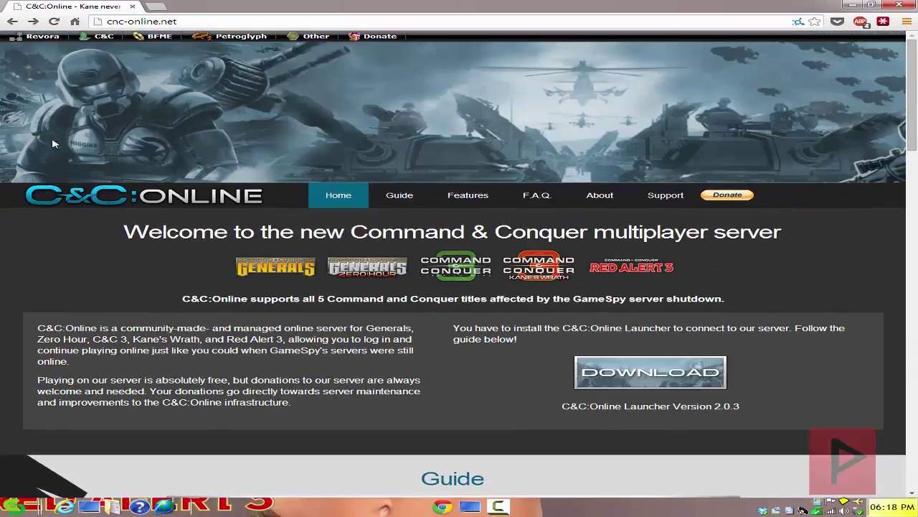
{"action": "mouse_move", "coordinate": [43, 37]}
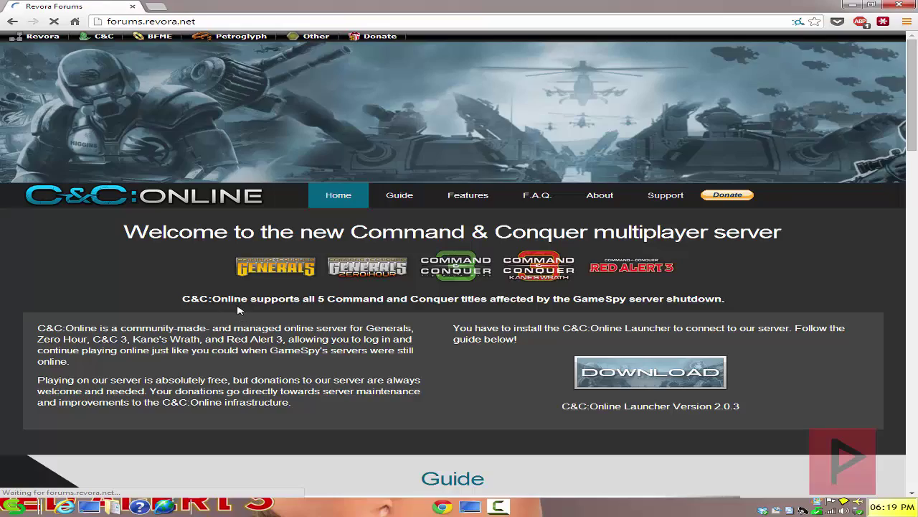
{"action": "scroll", "coordinate": [266, 330], "scroll_direction": "down", "scroll_amount": 8}
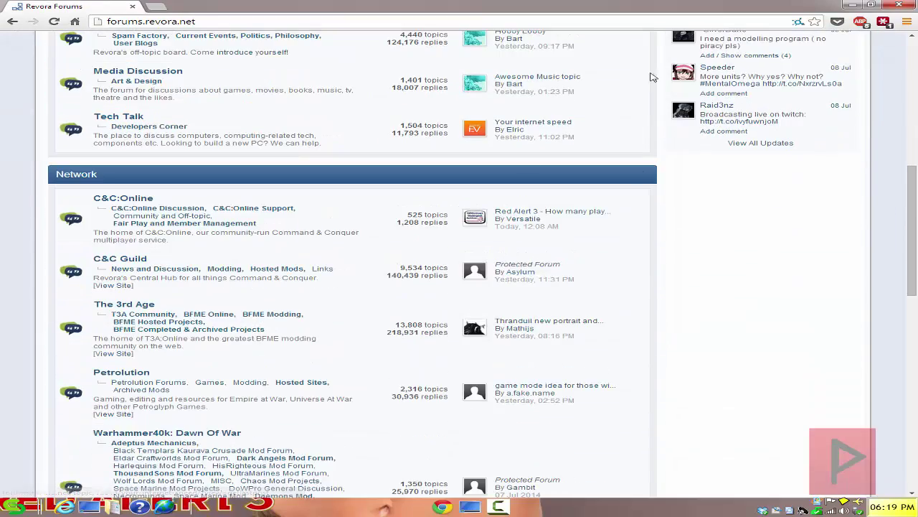
{"action": "left_click", "coordinate": [852, 5]}
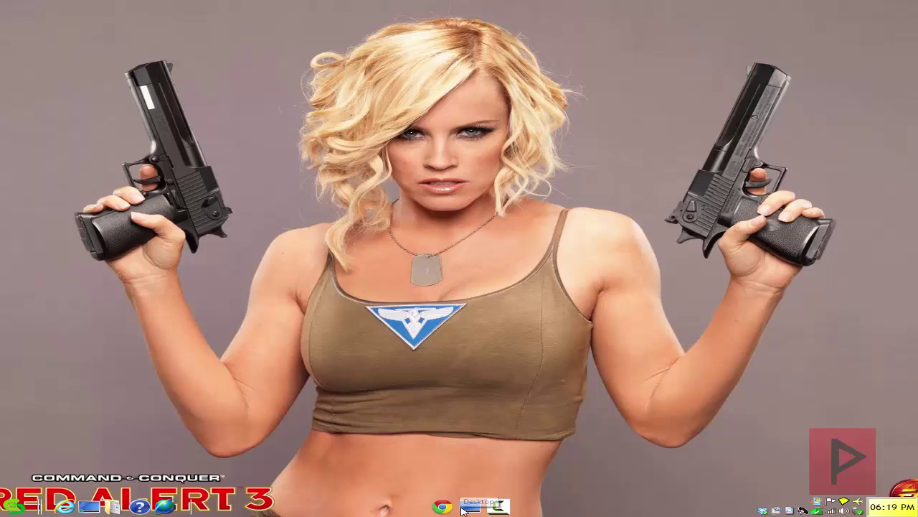
Install CNCOnline_2.0.3.msi from the Desktop folder and launch the new C&C Online shortcut.
{"action": "left_click", "coordinate": [470, 505]}
{"action": "double_click", "coordinate": [412, 306]}
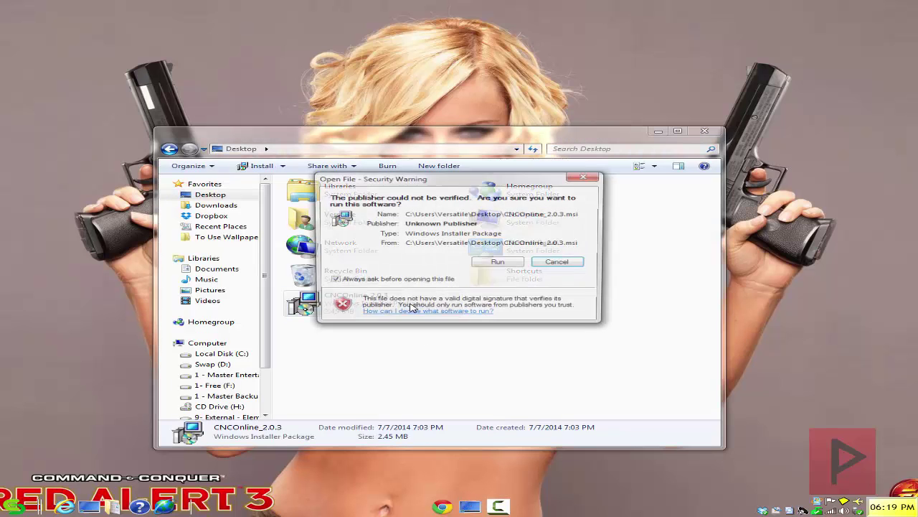
{"action": "left_click", "coordinate": [500, 264]}
{"action": "left_click", "coordinate": [523, 309]}
{"action": "left_click", "coordinate": [529, 333]}
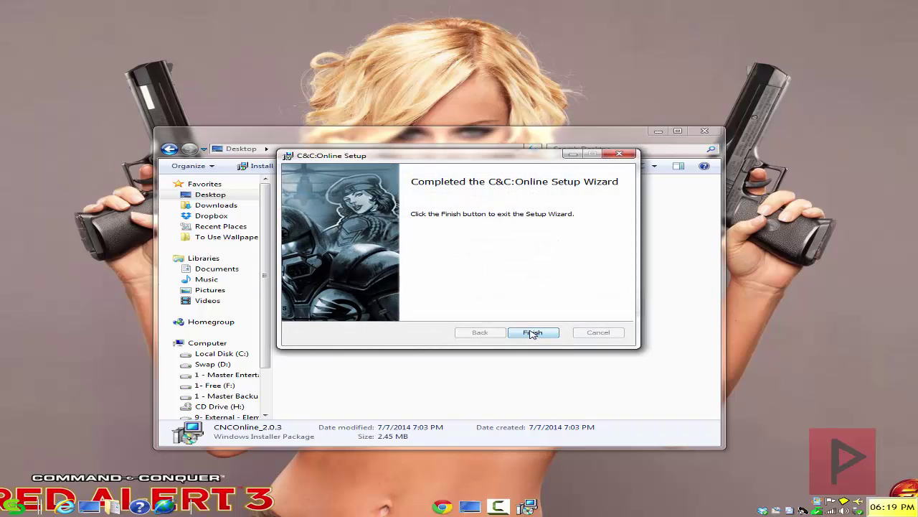
{"action": "left_click", "coordinate": [532, 333]}
{"action": "double_click", "coordinate": [356, 313]}
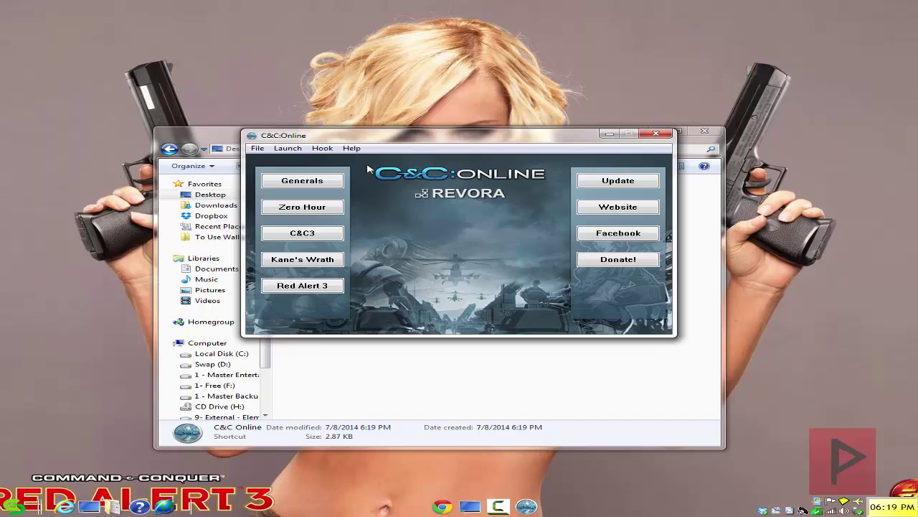
Read the launcher's 'What is hooking?' explanation and dismiss it.
{"action": "left_click", "coordinate": [323, 148]}
{"action": "left_click", "coordinate": [355, 198]}
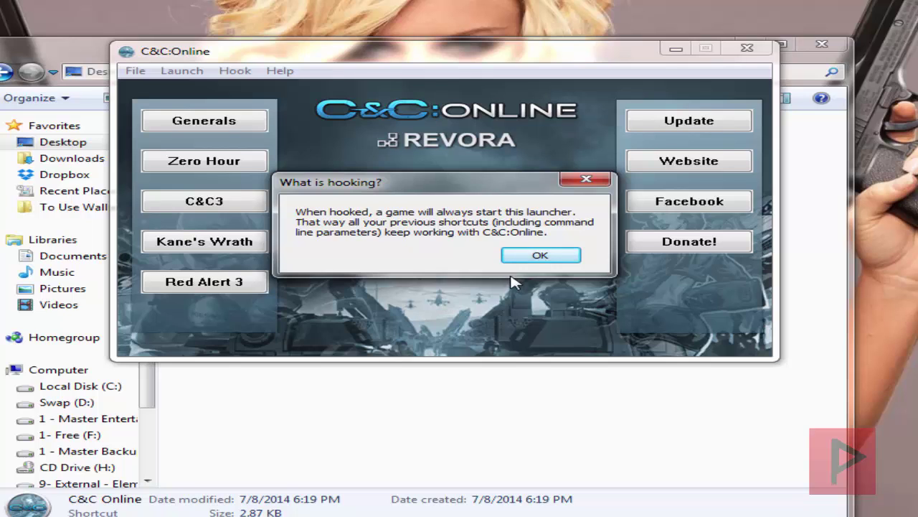
{"action": "left_click", "coordinate": [540, 255]}
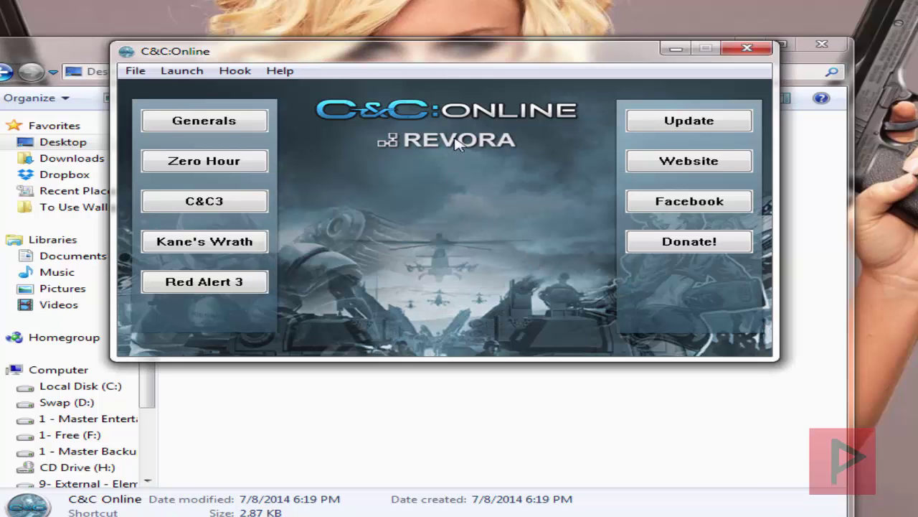
Hook Red Alert 3 to the C&C:Online launcher, then minimize the launcher.
{"action": "left_click", "coordinate": [234, 75]}
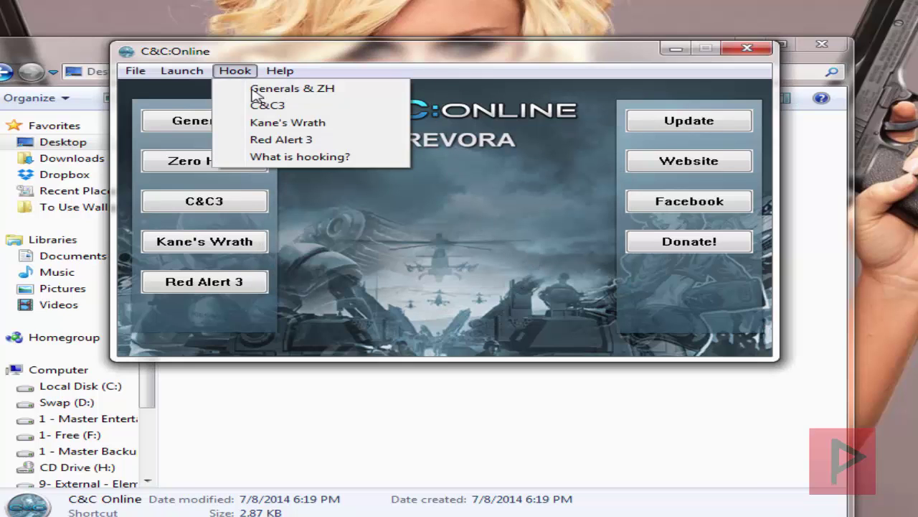
{"action": "left_click", "coordinate": [301, 141]}
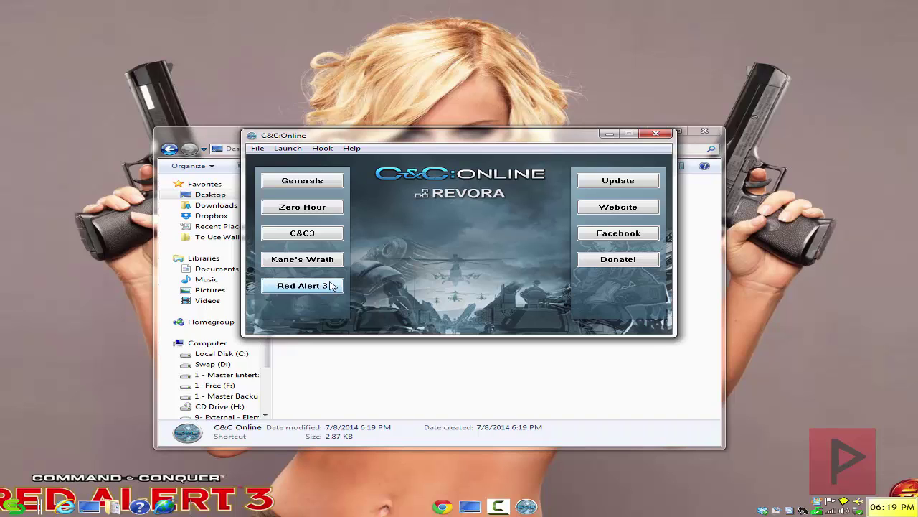
{"action": "left_click", "coordinate": [609, 134]}
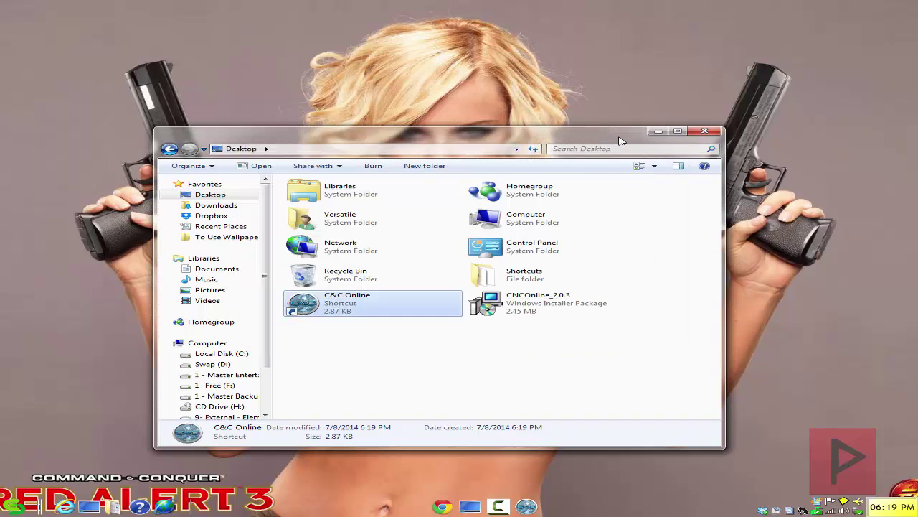
Minimize Explorer, then go to Versus > Online in Red Alert 3 to reach the Comlink log-in.
{"action": "left_click", "coordinate": [657, 133]}
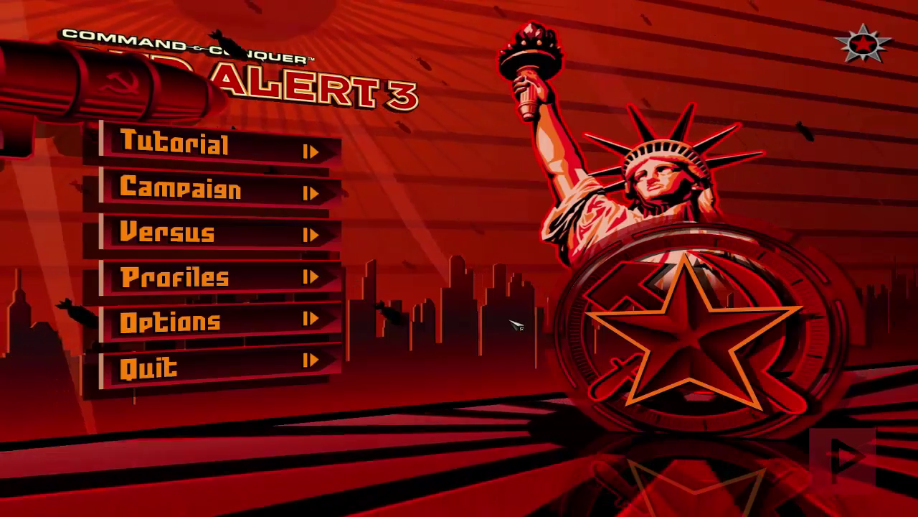
{"action": "left_click", "coordinate": [222, 233]}
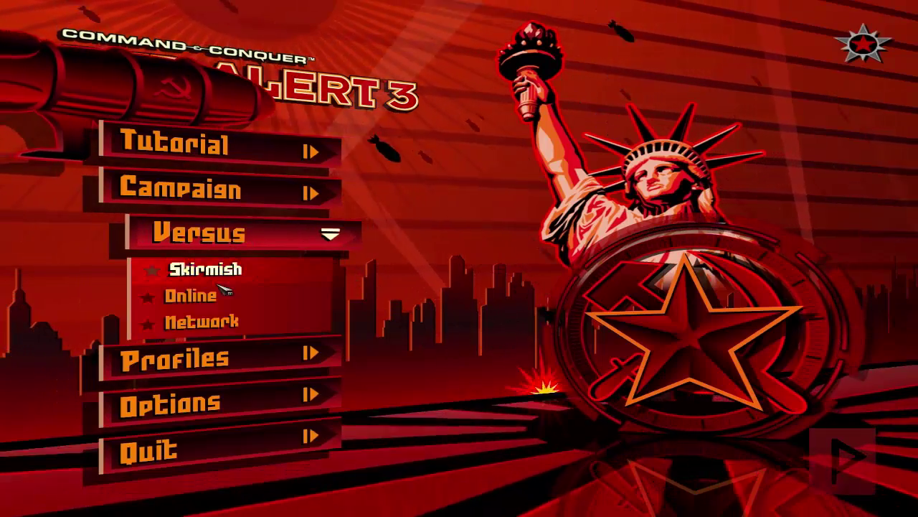
{"action": "left_click", "coordinate": [224, 293]}
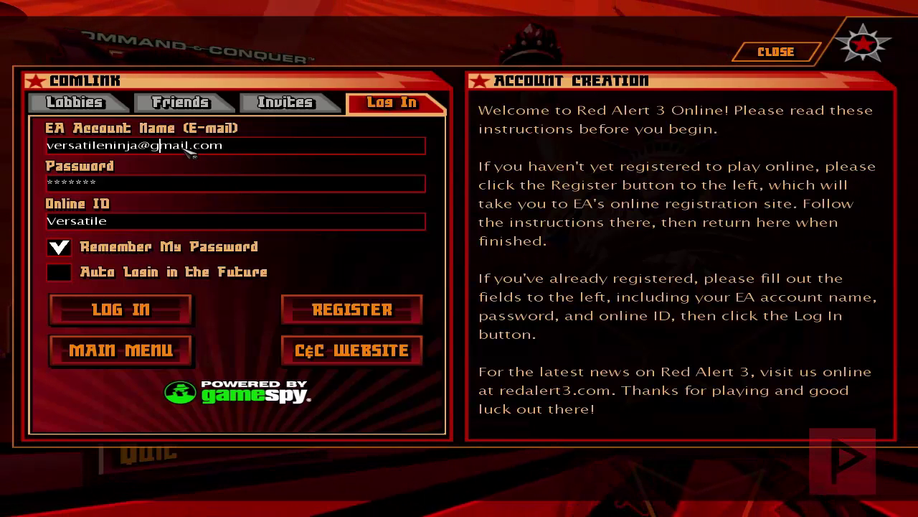
Check the password and Online ID entries, then log in to Red Alert 3 Online.
{"action": "left_click", "coordinate": [108, 185]}
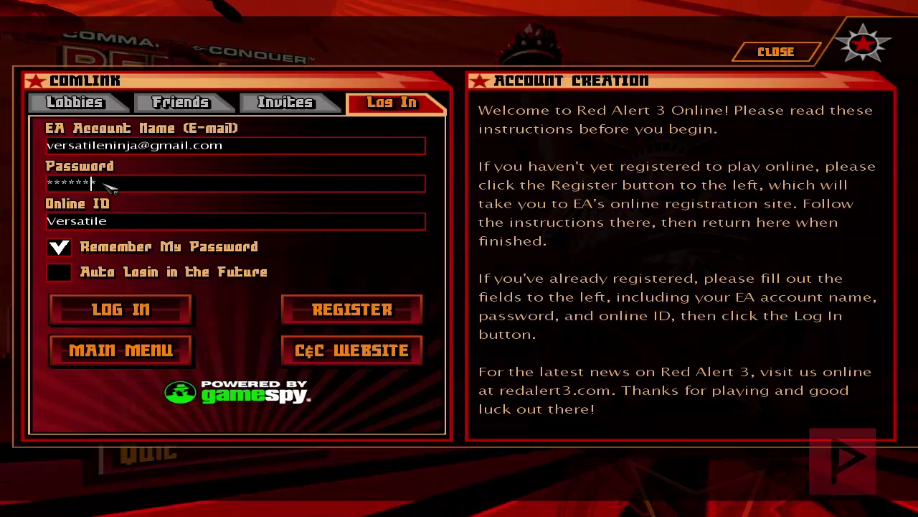
{"action": "left_click", "coordinate": [99, 221]}
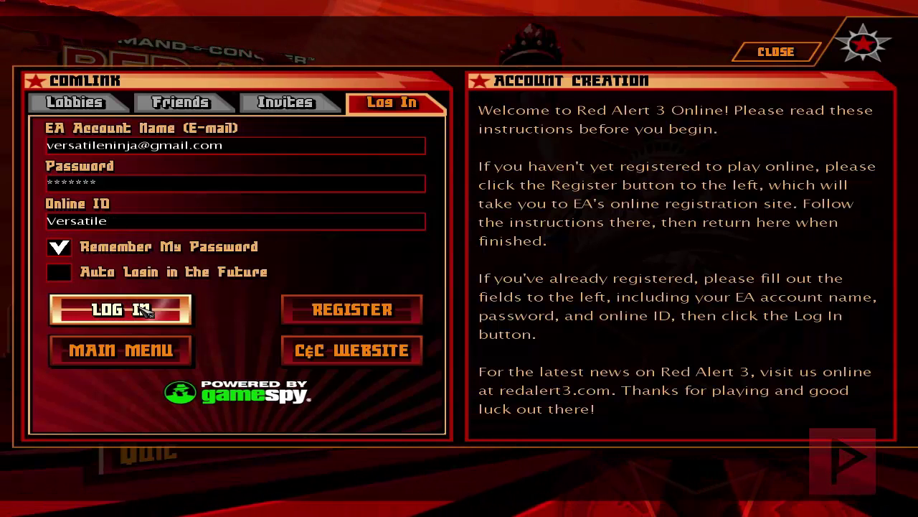
{"action": "left_click", "coordinate": [147, 308]}
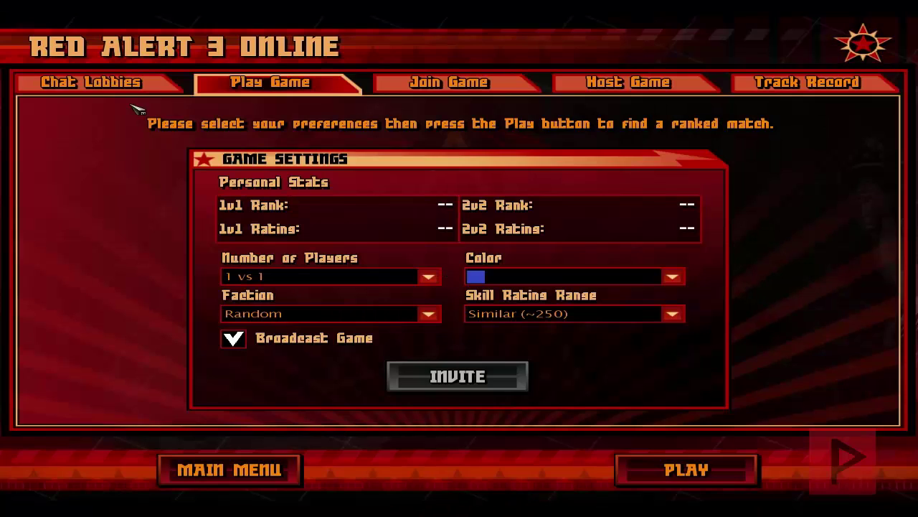
Browse chat lobbies and refreshed joinable games, then host an unranked custom game named 'tes'.
{"action": "left_click", "coordinate": [122, 93]}
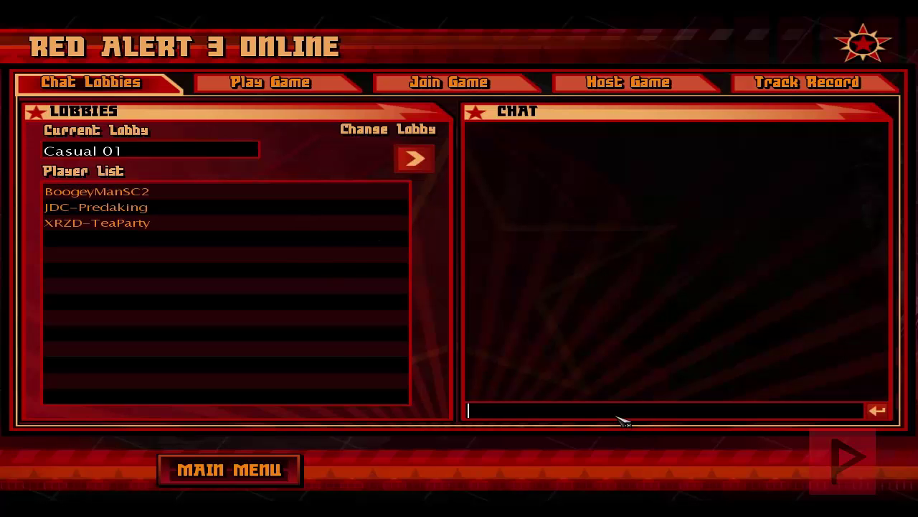
{"action": "left_click", "coordinate": [511, 84]}
{"action": "left_click", "coordinate": [473, 470]}
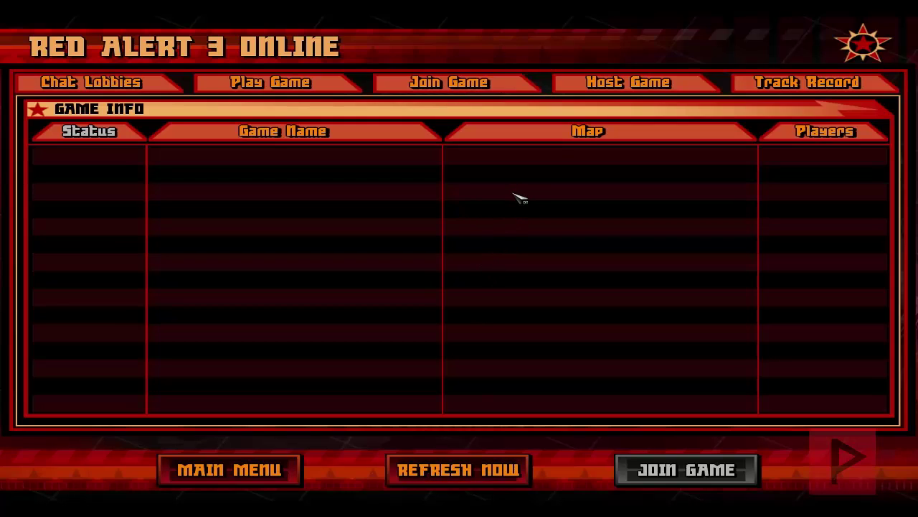
{"action": "left_click", "coordinate": [623, 88]}
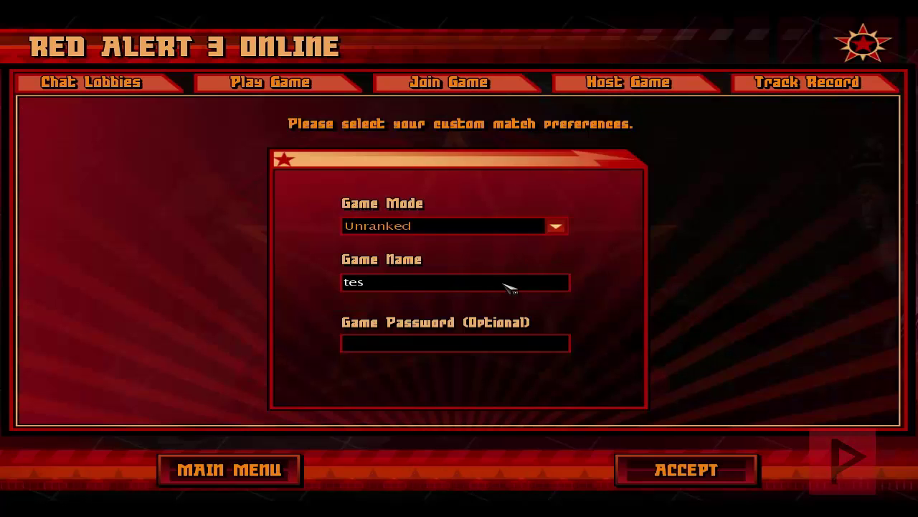
{"action": "left_click", "coordinate": [732, 469]}
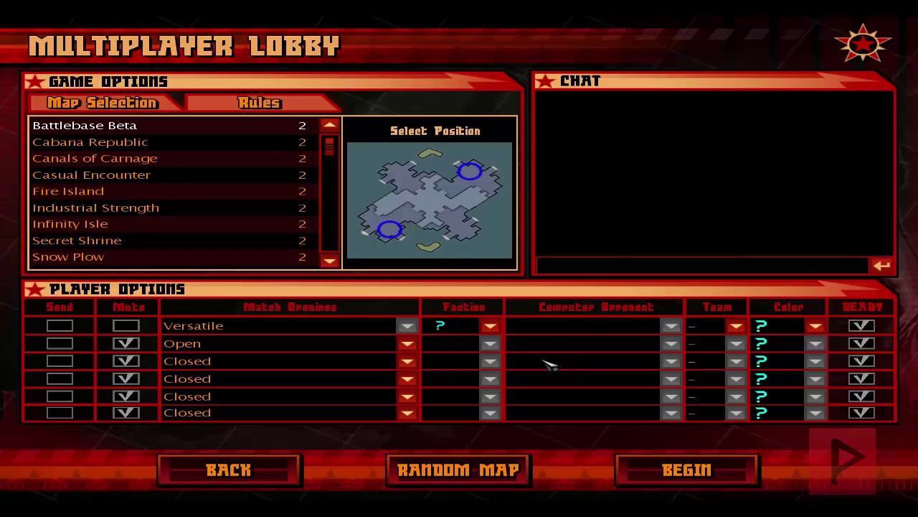
Choose the Pyroclasm map, make slot 3 a Medium computer opponent, and leave slot 6 closed.
{"action": "left_click", "coordinate": [298, 240]}
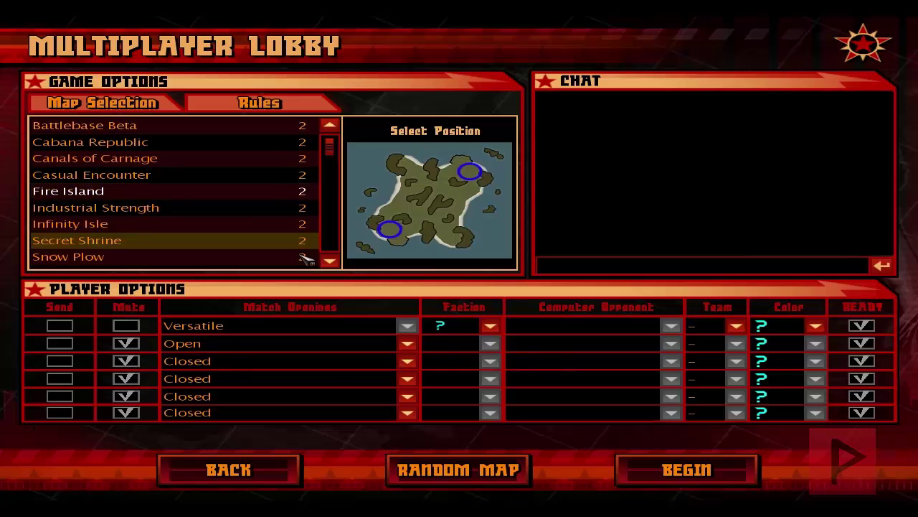
{"action": "scroll", "coordinate": [298, 236], "scroll_direction": "down", "scroll_amount": 3}
{"action": "left_click", "coordinate": [290, 241]}
{"action": "left_click", "coordinate": [175, 361]}
{"action": "left_click", "coordinate": [414, 362]}
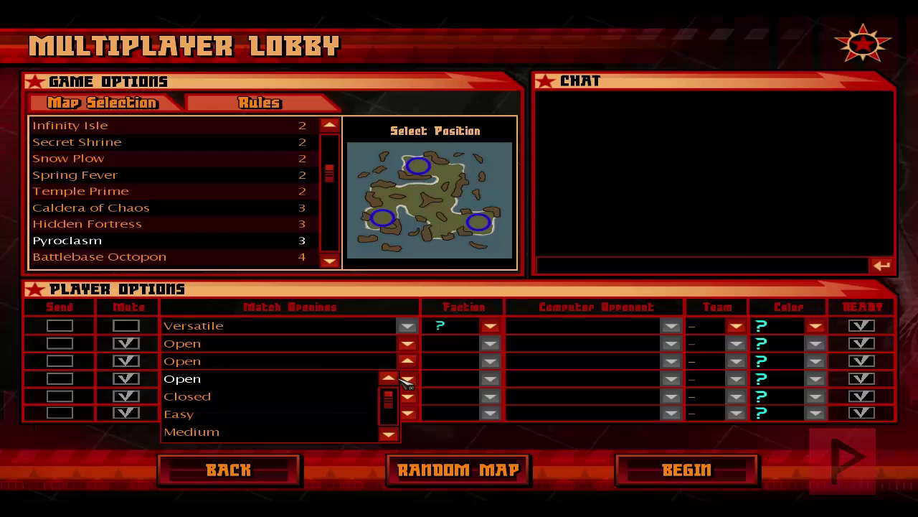
{"action": "left_click", "coordinate": [394, 429]}
{"action": "left_click", "coordinate": [347, 415]}
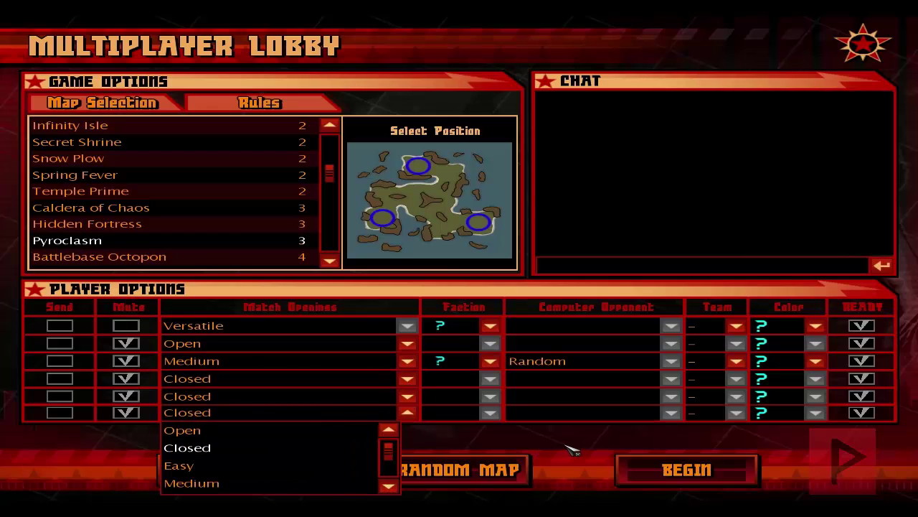
{"action": "left_click", "coordinate": [574, 448]}
Try to begin the match, then leave the lobby for the Casual 01 chat lobby.
{"action": "left_click", "coordinate": [650, 465]}
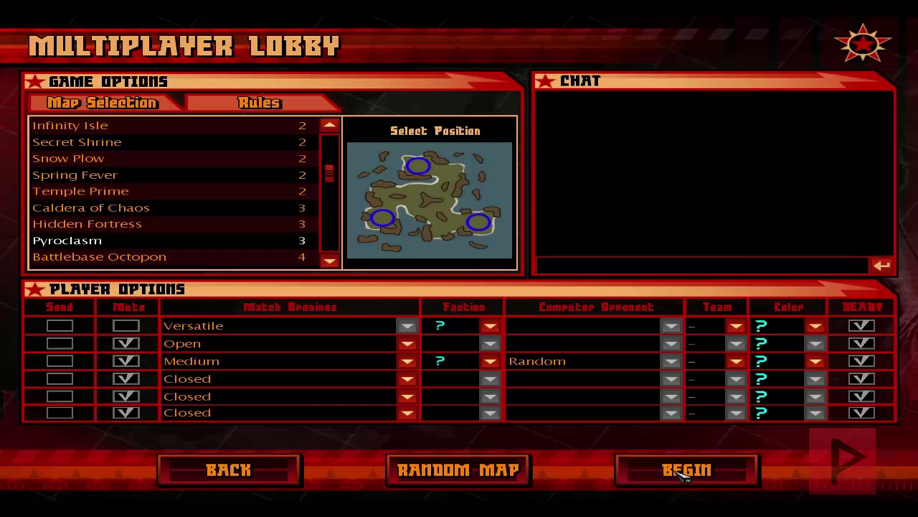
{"action": "left_click", "coordinate": [567, 269]}
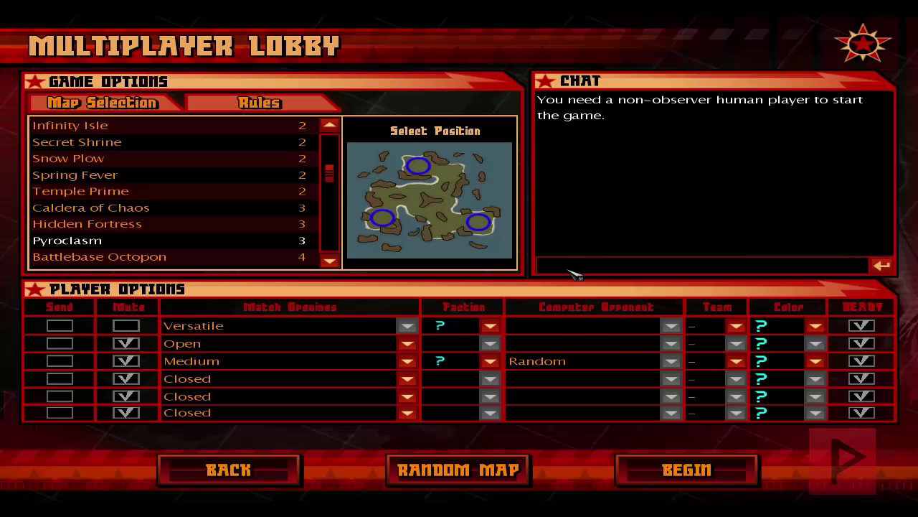
{"action": "left_click", "coordinate": [333, 249]}
{"action": "left_click_drag", "start_coordinate": [331, 239], "coordinate": [349, 259]}
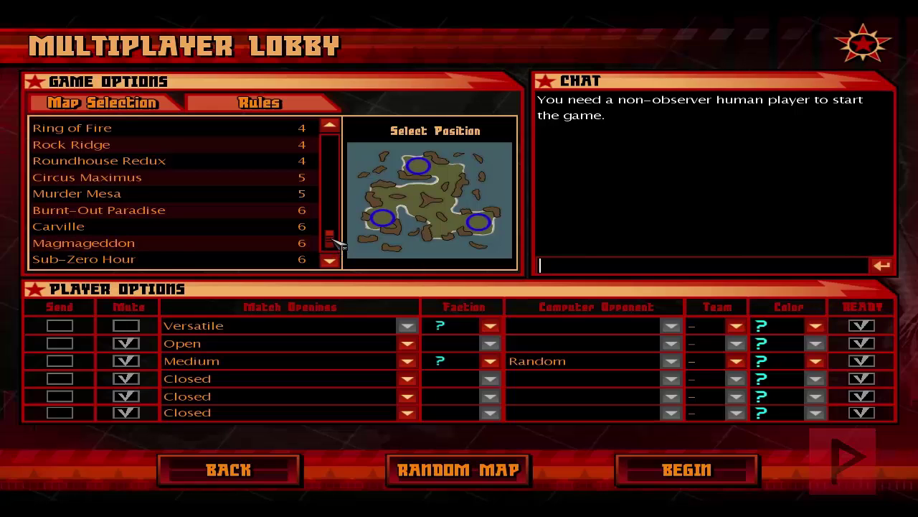
{"action": "left_click_drag", "start_coordinate": [333, 236], "coordinate": [333, 147]}
{"action": "left_click", "coordinate": [272, 469]}
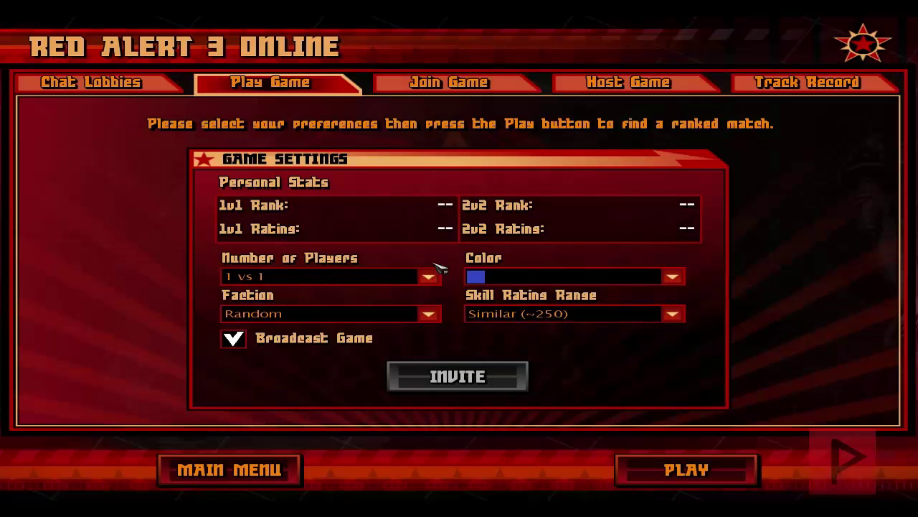
{"action": "left_click", "coordinate": [140, 88]}
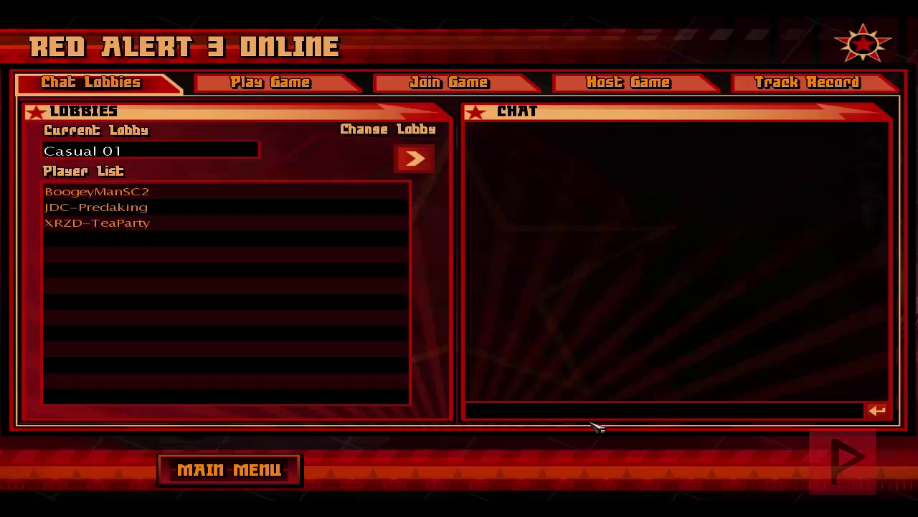